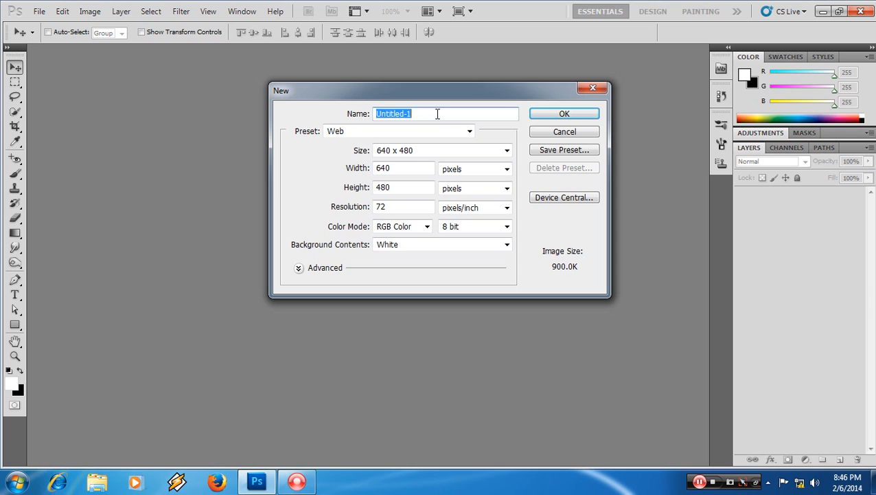
- Name the new document "bike"
{"action": "left_click_drag", "start_coordinate": [426, 115], "coordinate": [249, 135]}
{"action": "type", "text": "bik"}
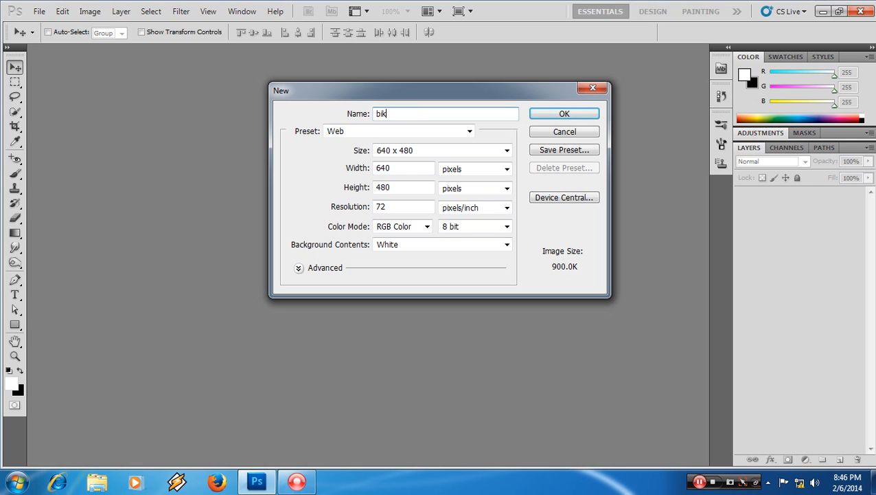
{"action": "type", "text": "e"}
- Try the Default Photoshop Size, U.S. Paper and International Paper presets, and return to the Web preset
{"action": "left_click", "coordinate": [361, 131]}
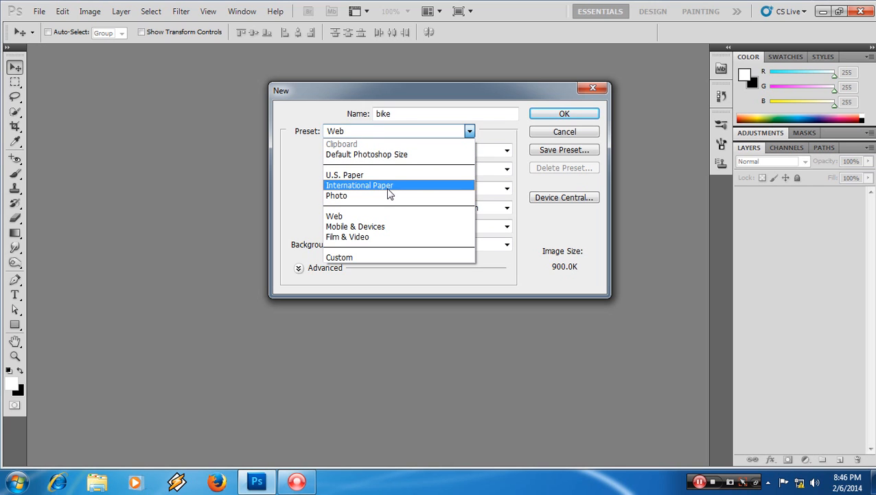
{"action": "left_click", "coordinate": [362, 154]}
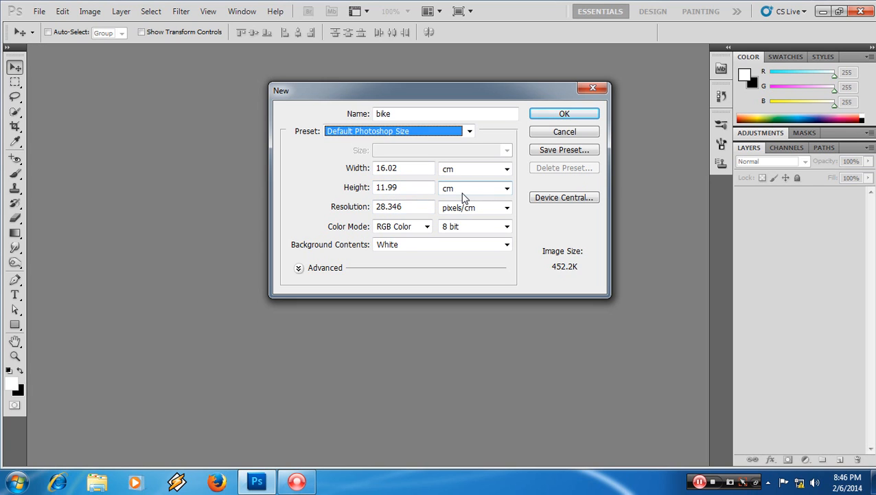
{"action": "left_click", "coordinate": [341, 131]}
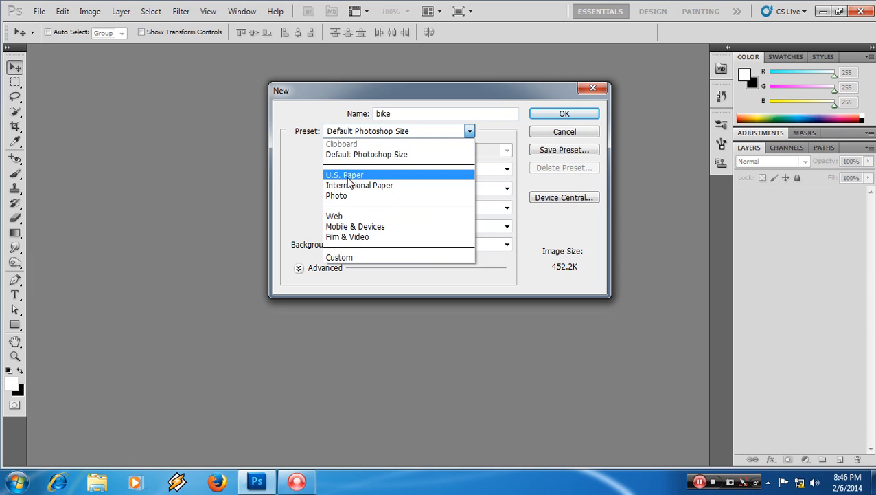
{"action": "left_click", "coordinate": [349, 175]}
{"action": "left_click", "coordinate": [371, 136]}
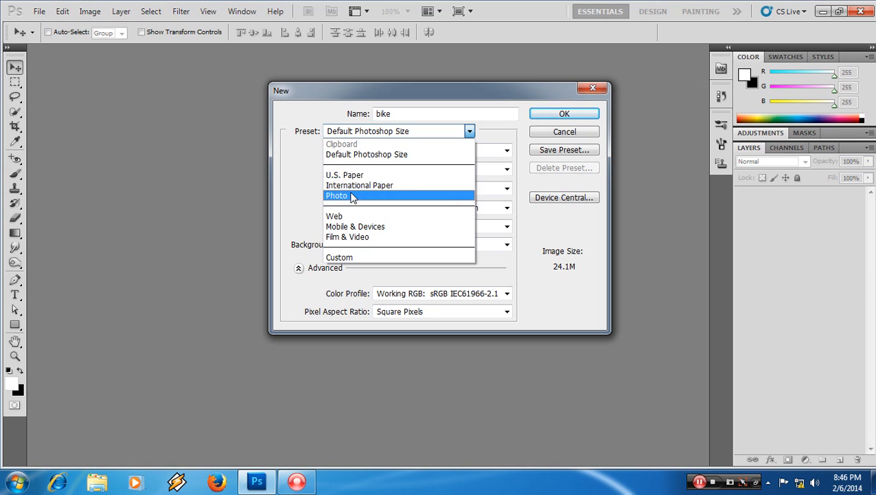
{"action": "left_click", "coordinate": [348, 184]}
{"action": "left_click", "coordinate": [357, 132]}
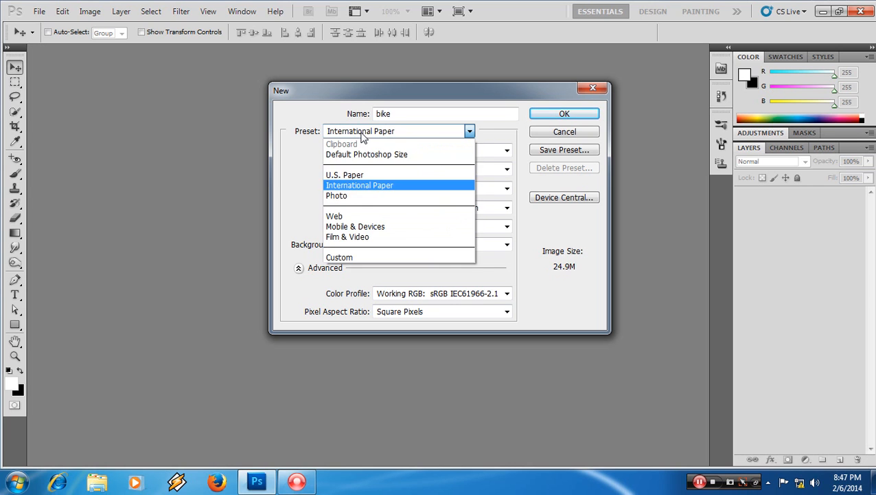
{"action": "left_click", "coordinate": [375, 217]}
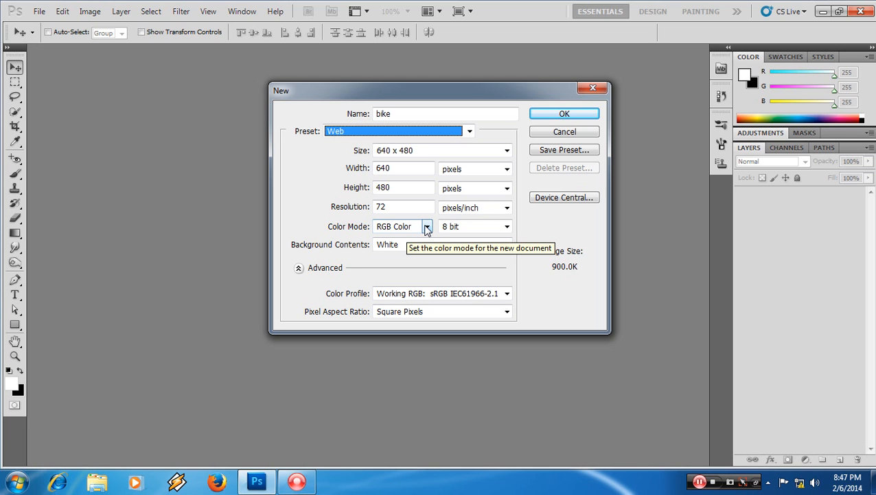
- Set the color mode to RGB Color at 16 bit and the background contents to White
{"action": "left_click", "coordinate": [426, 229]}
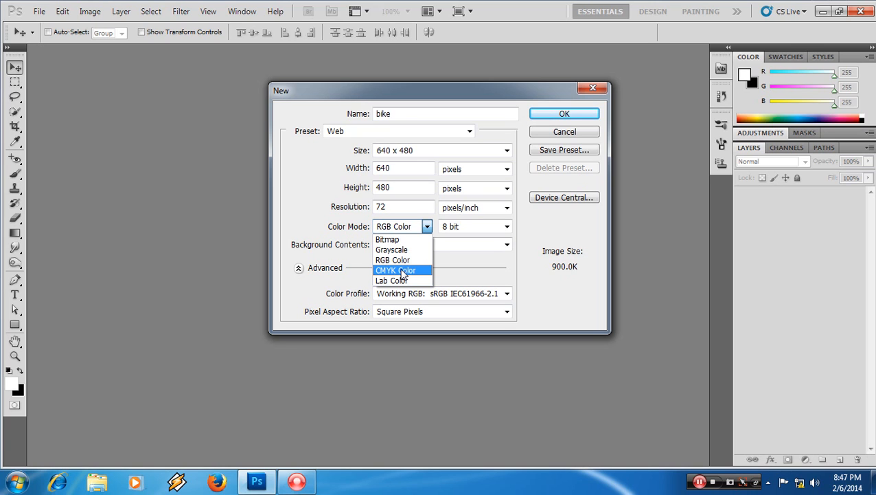
{"action": "key", "text": "Up"}
{"action": "left_click", "coordinate": [427, 228]}
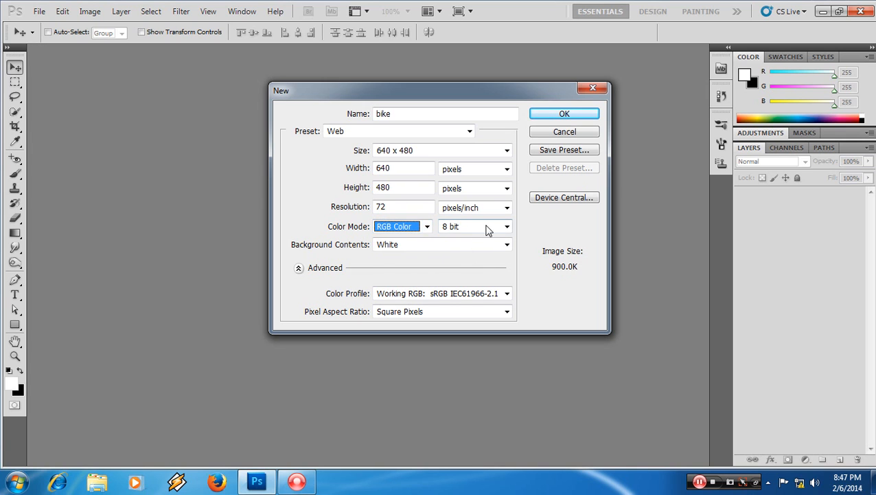
{"action": "left_click", "coordinate": [486, 229]}
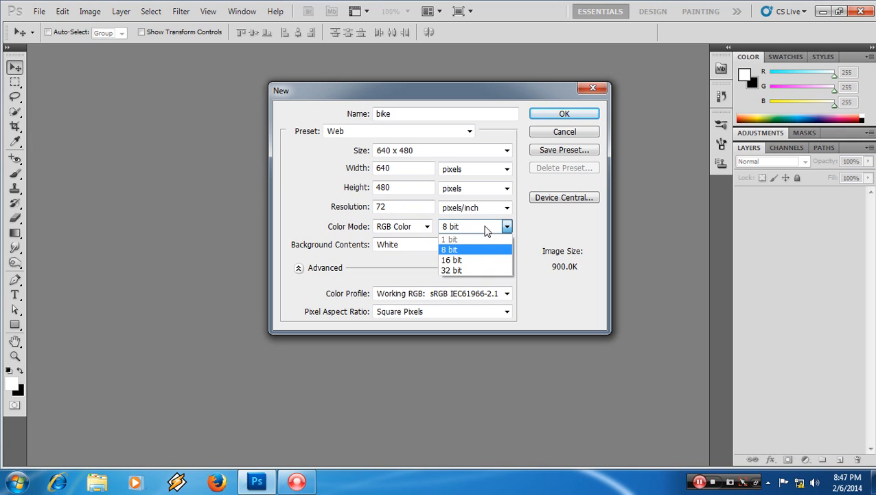
{"action": "left_click", "coordinate": [472, 265]}
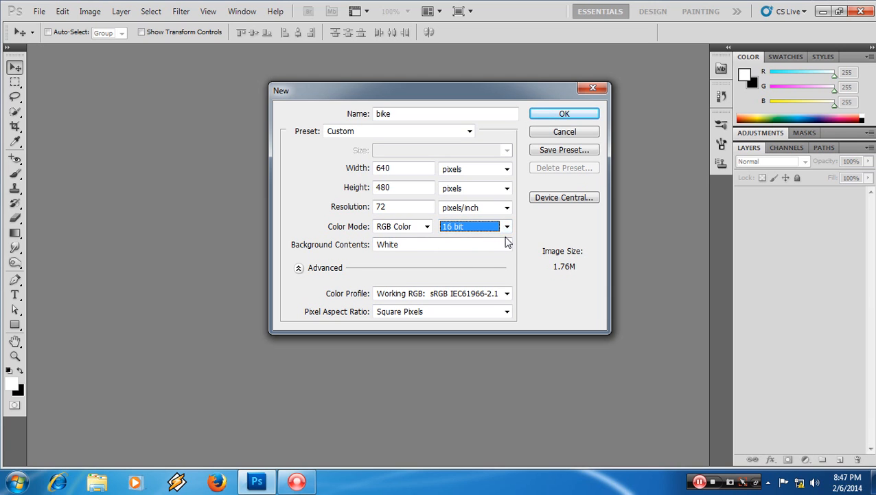
{"action": "left_click", "coordinate": [454, 246]}
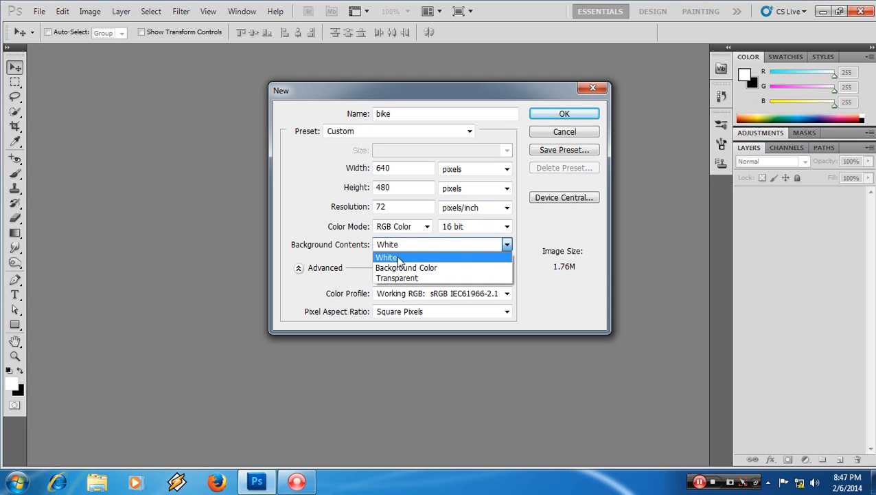
{"action": "left_click", "coordinate": [398, 260]}
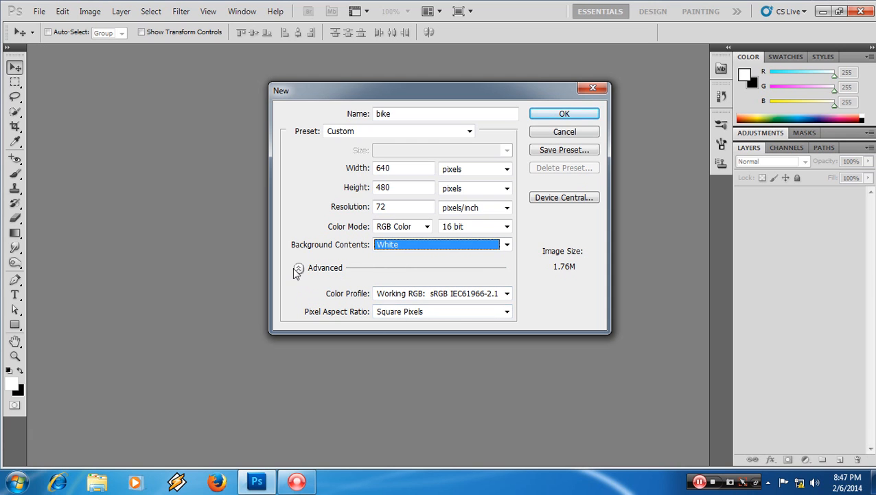
- View the available color profiles for the new document and collapse the advanced settings
{"action": "left_click", "coordinate": [445, 295]}
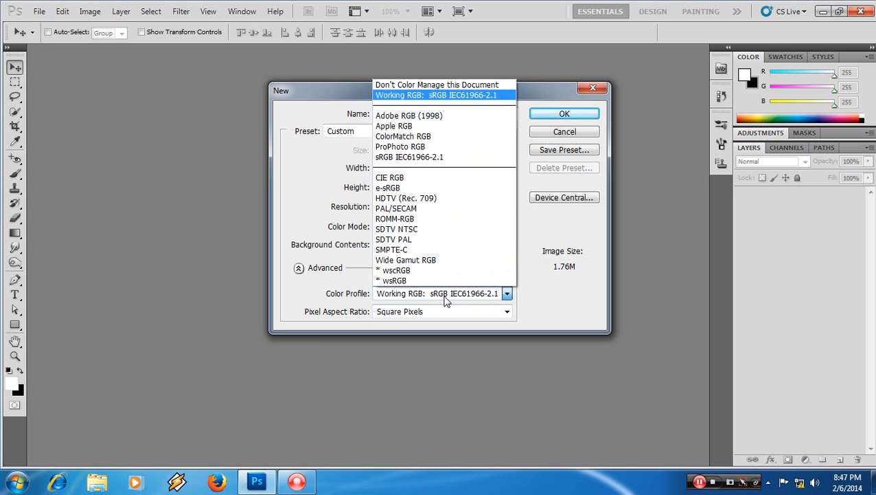
{"action": "left_click", "coordinate": [300, 272]}
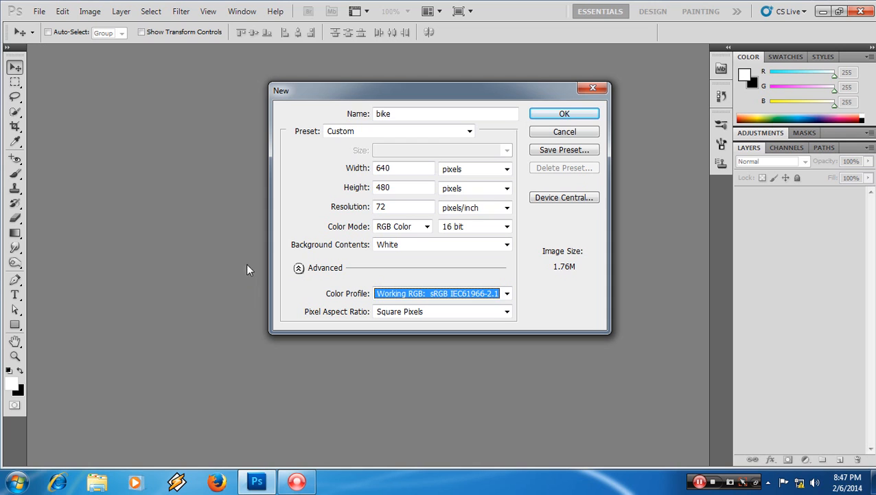
{"action": "left_click", "coordinate": [300, 269]}
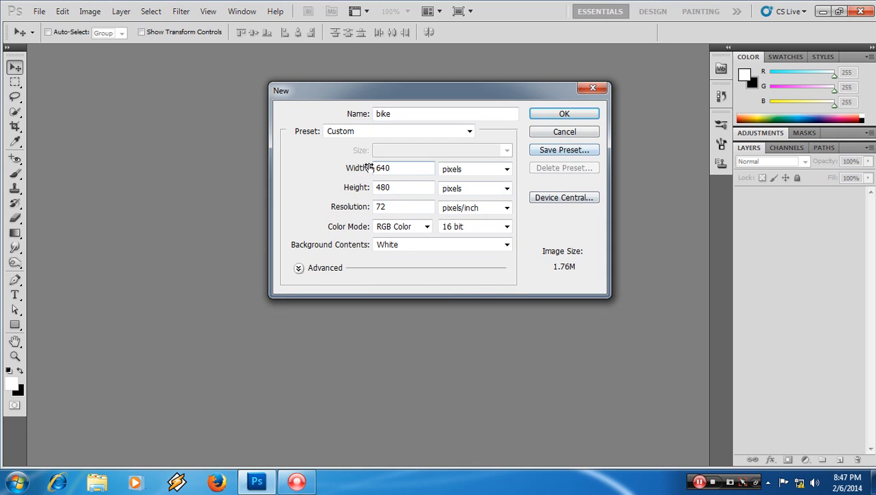
- Set the document width to 540 pixels and save the settings as a preset named "bike"
{"action": "left_click_drag", "start_coordinate": [411, 171], "coordinate": [274, 180]}
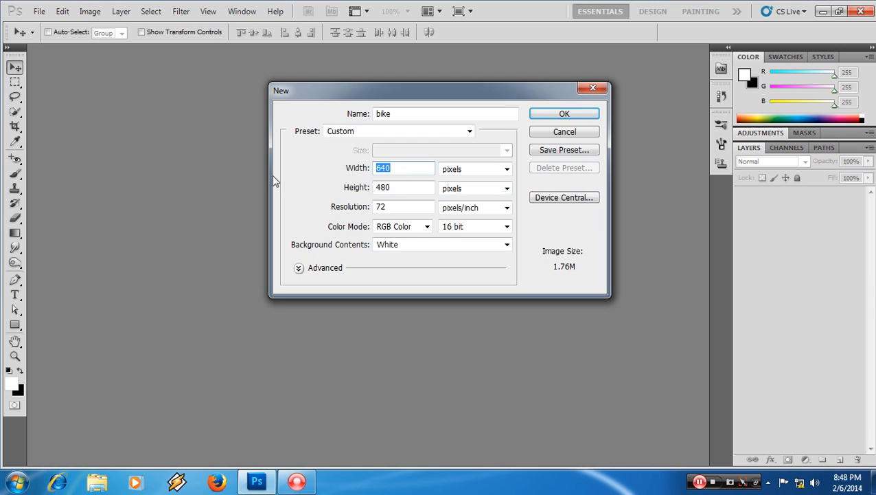
{"action": "type", "text": "540"}
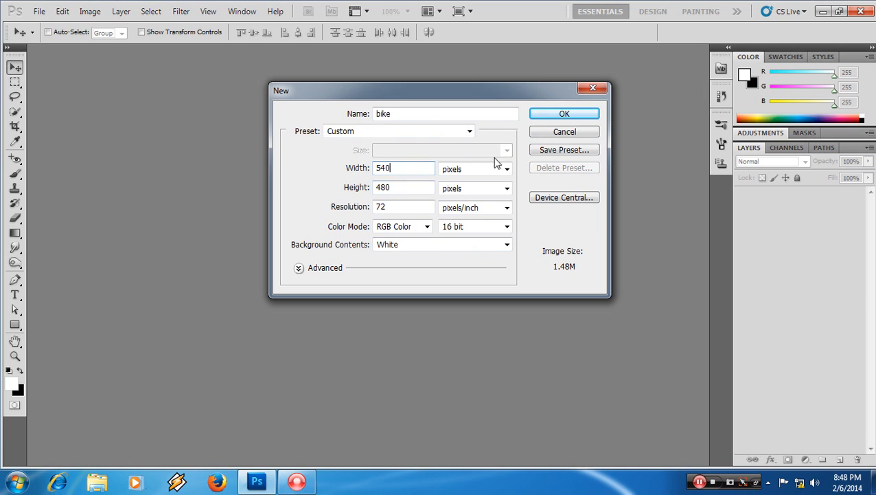
{"action": "left_click", "coordinate": [541, 151]}
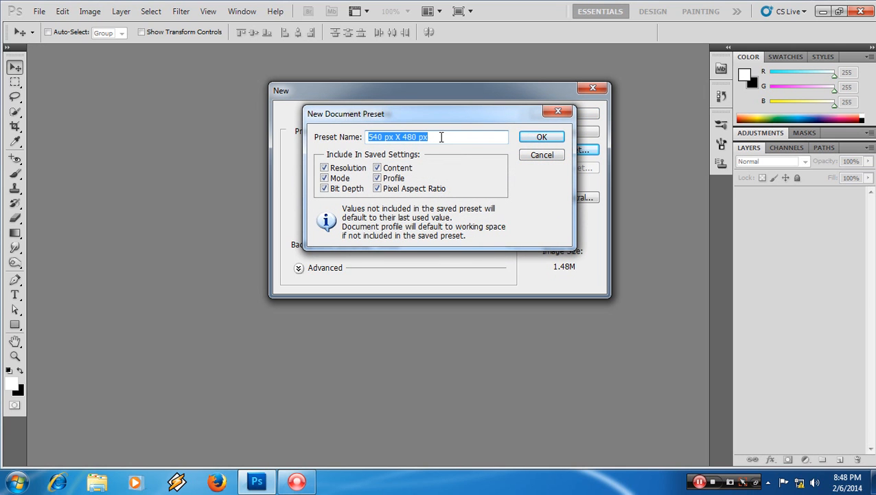
{"action": "type", "text": "bike"}
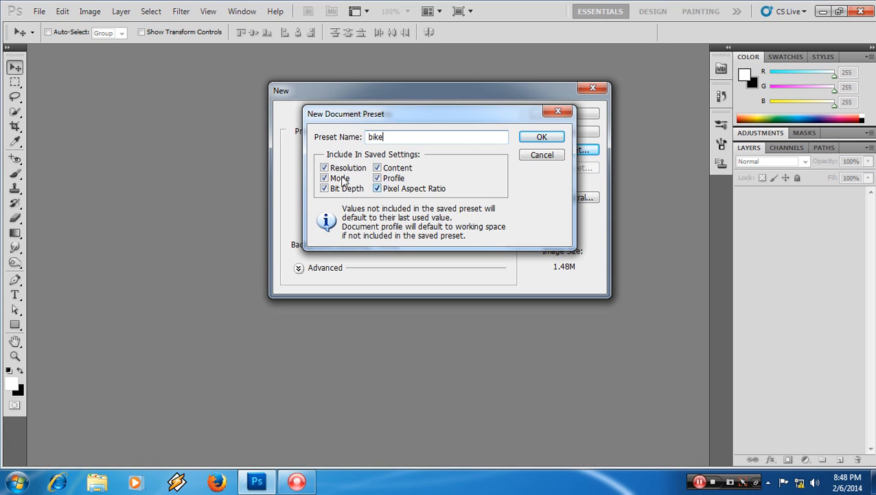
{"action": "left_click", "coordinate": [540, 137]}
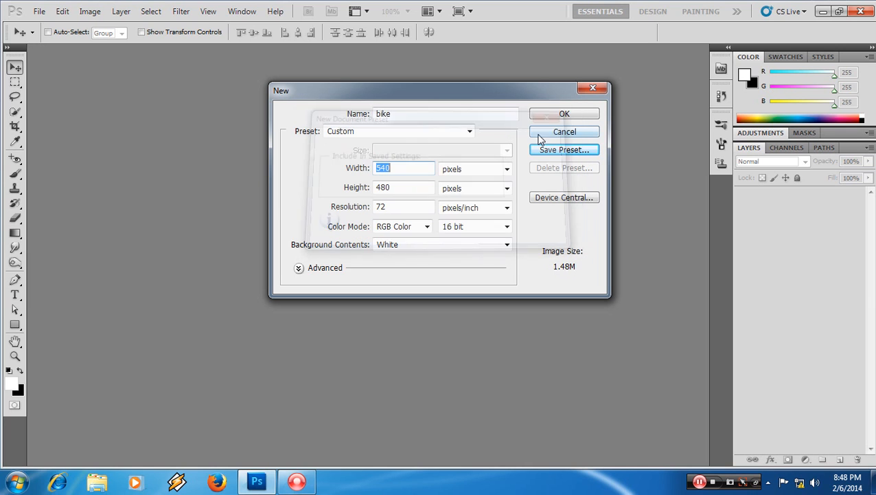
- Create the new document from the saved "bike" preset
{"action": "left_click", "coordinate": [441, 131]}
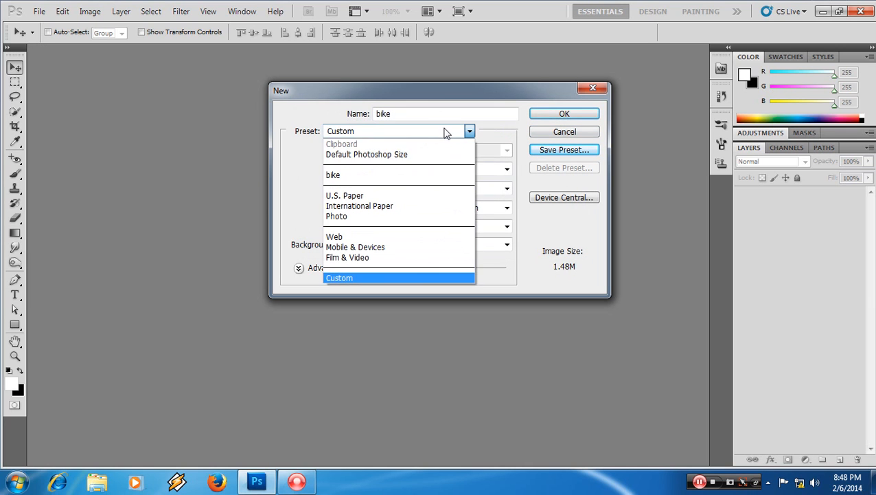
{"action": "left_click", "coordinate": [390, 177]}
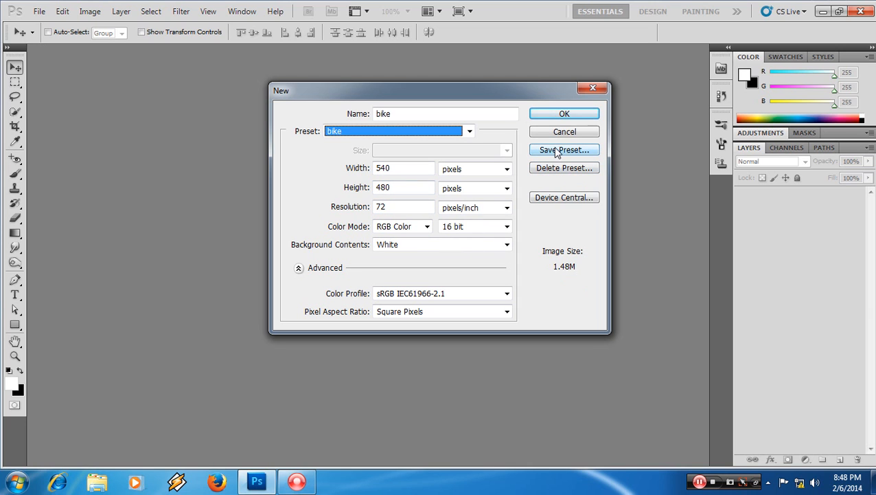
{"action": "left_click", "coordinate": [551, 112]}
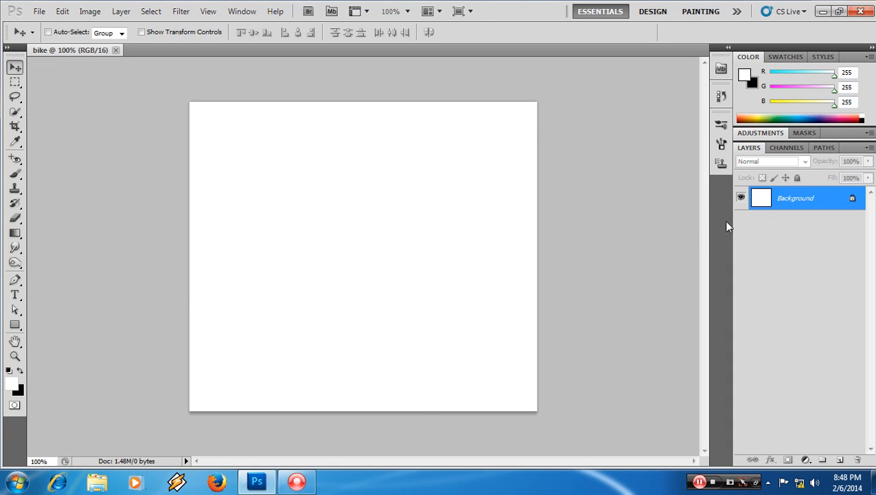
- Convert the locked Background into a regular layer with the default name and move it rightward on the canvas
{"action": "double_click", "coordinate": [809, 201]}
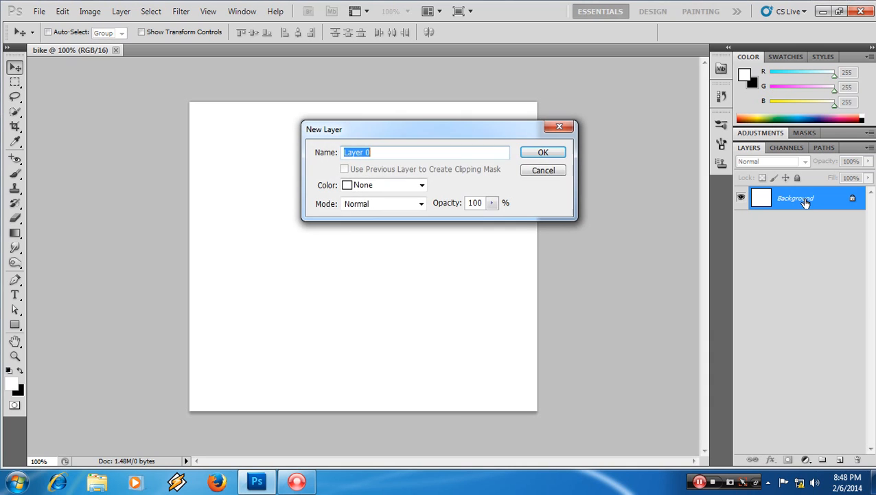
{"action": "left_click", "coordinate": [544, 153]}
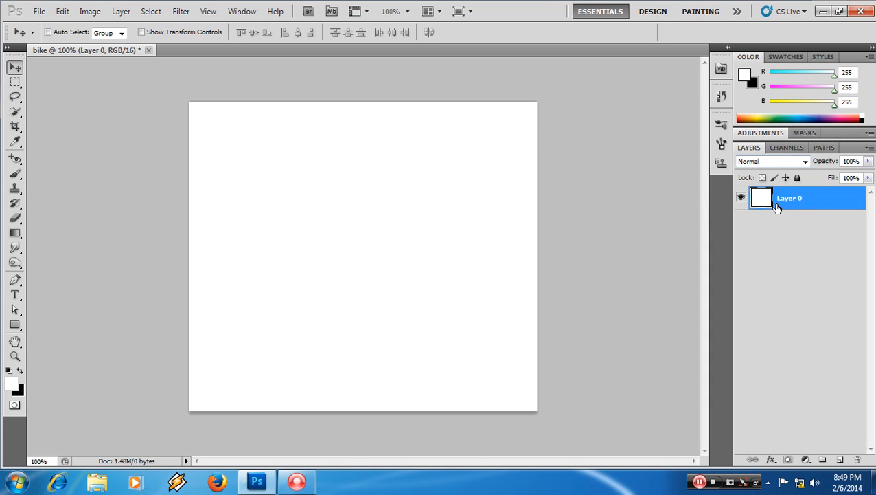
{"action": "left_click_drag", "start_coordinate": [316, 187], "coordinate": [347, 268]}
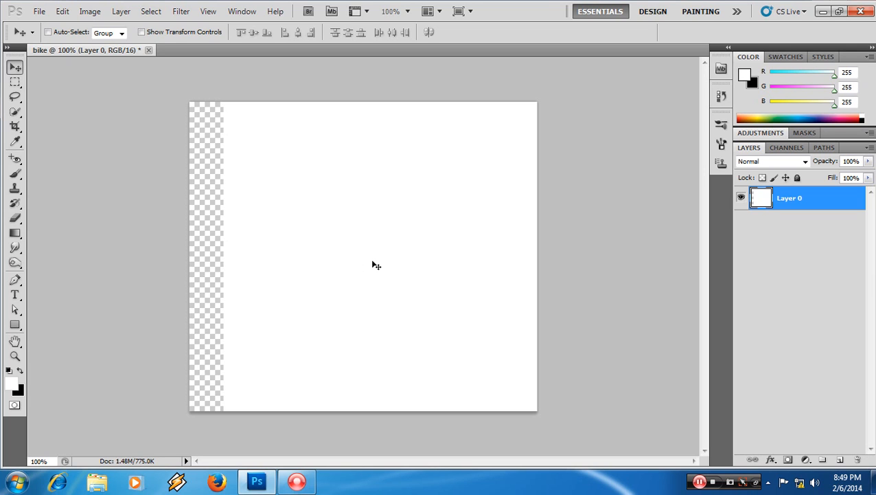
- Undo the layer move and the Background conversion, and try to move the locked Background
{"action": "key", "text": "ctrl+alt+z"}
{"action": "key", "text": "ctrl+alt+z"}
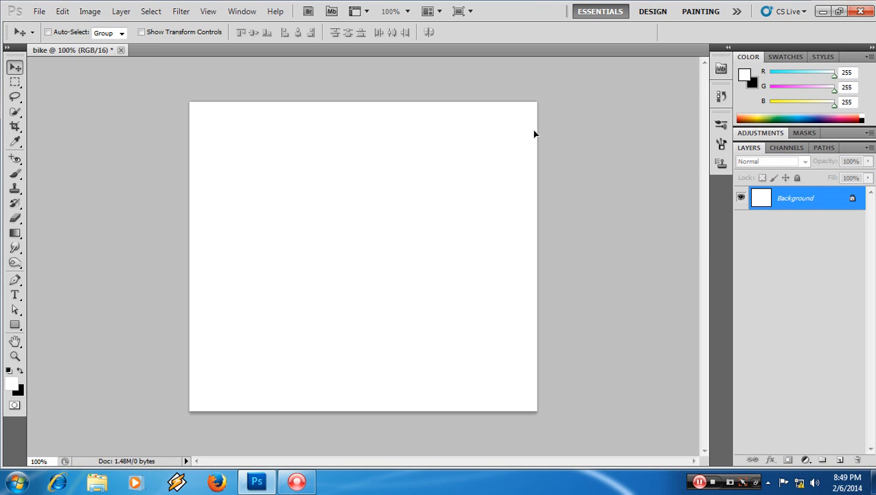
{"action": "left_click", "coordinate": [254, 208]}
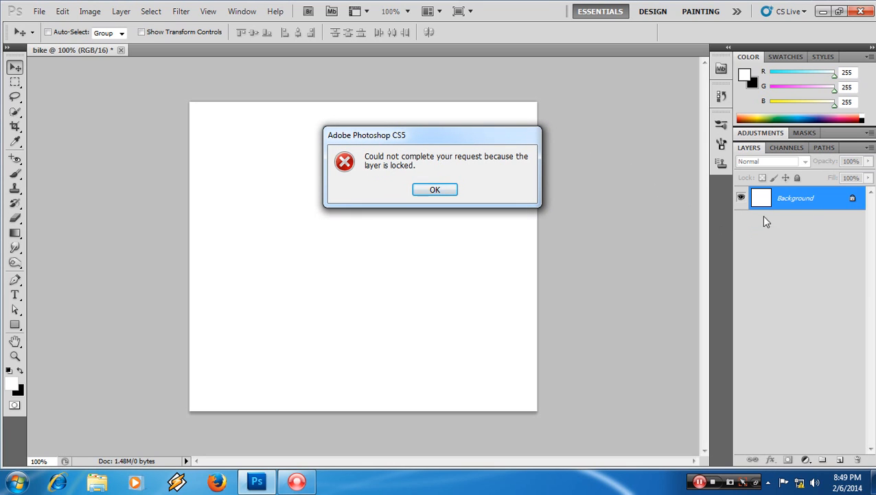
{"action": "left_click", "coordinate": [435, 190]}
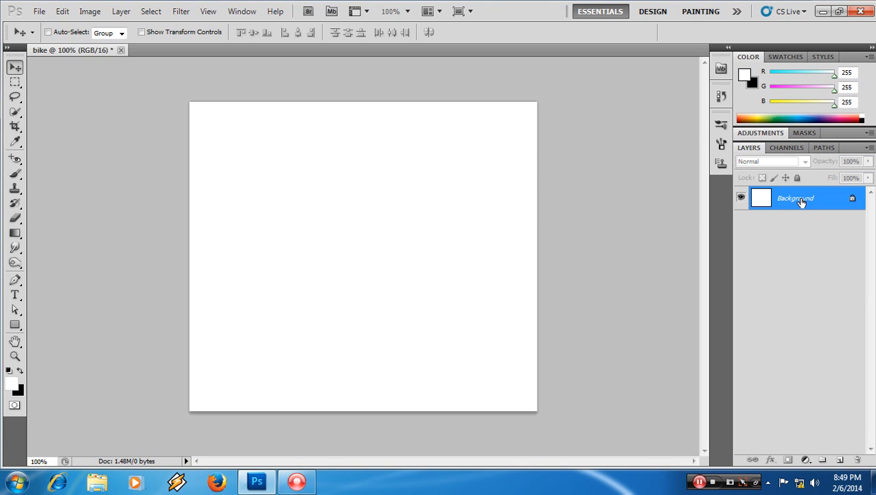
- Unlock the Background as a regular layer with the default name and shift its contents up and to the right
{"action": "double_click", "coordinate": [777, 202]}
{"action": "left_click", "coordinate": [553, 151]}
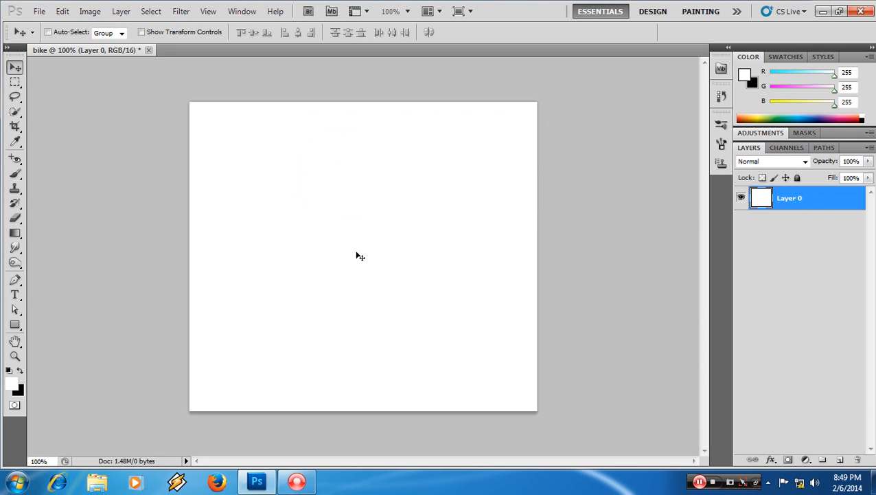
{"action": "left_click_drag", "start_coordinate": [335, 224], "coordinate": [479, 199]}
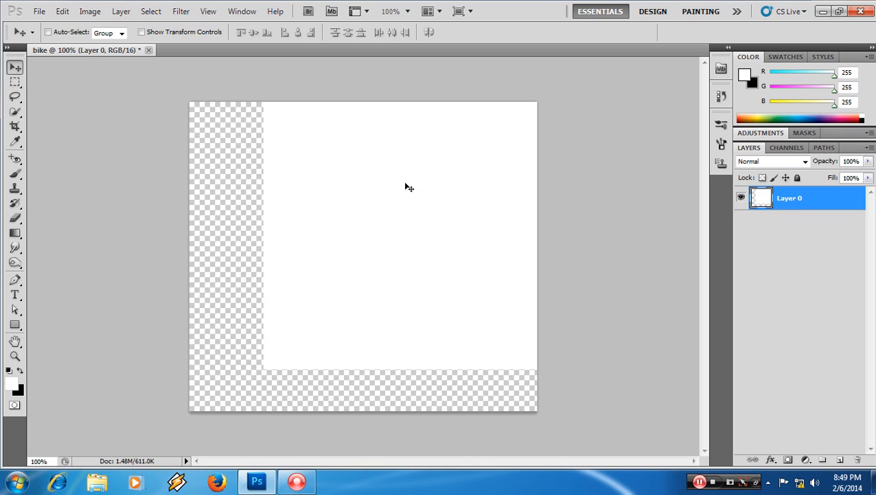